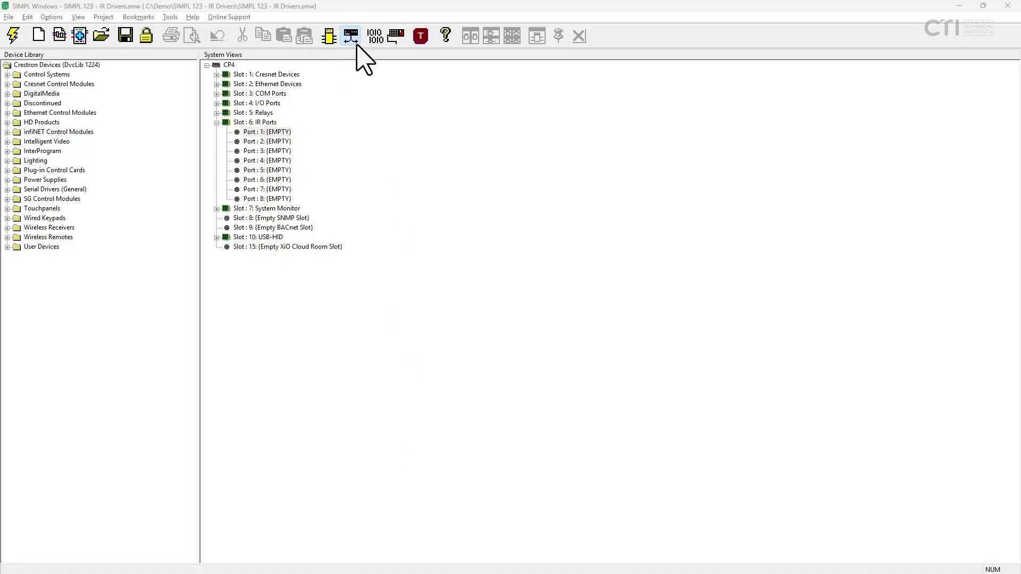
Expand the Device Library's User Devices down to the Crestron DB listing by manufacturer.
left_click(69, 66)
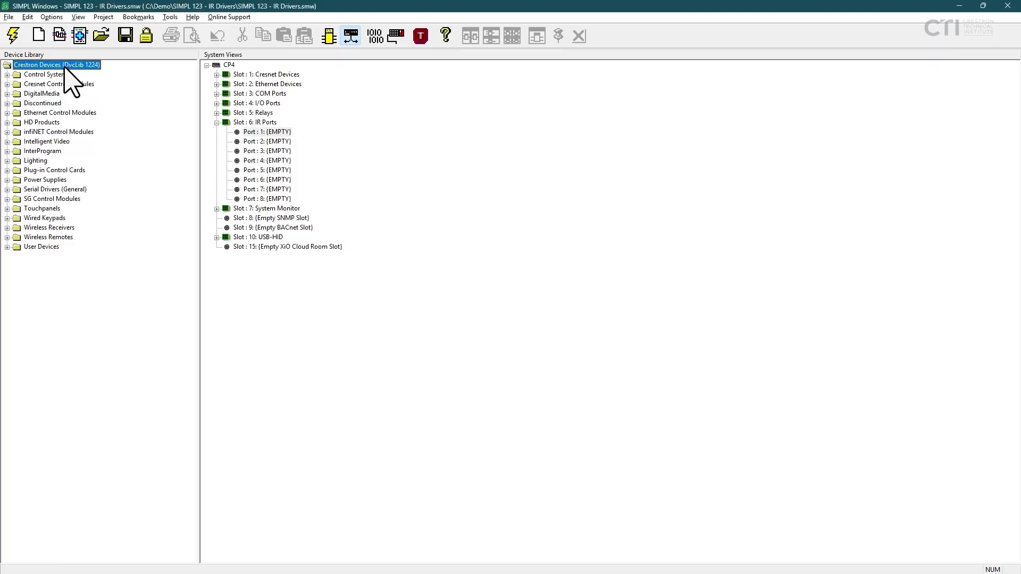
left_click(30, 250)
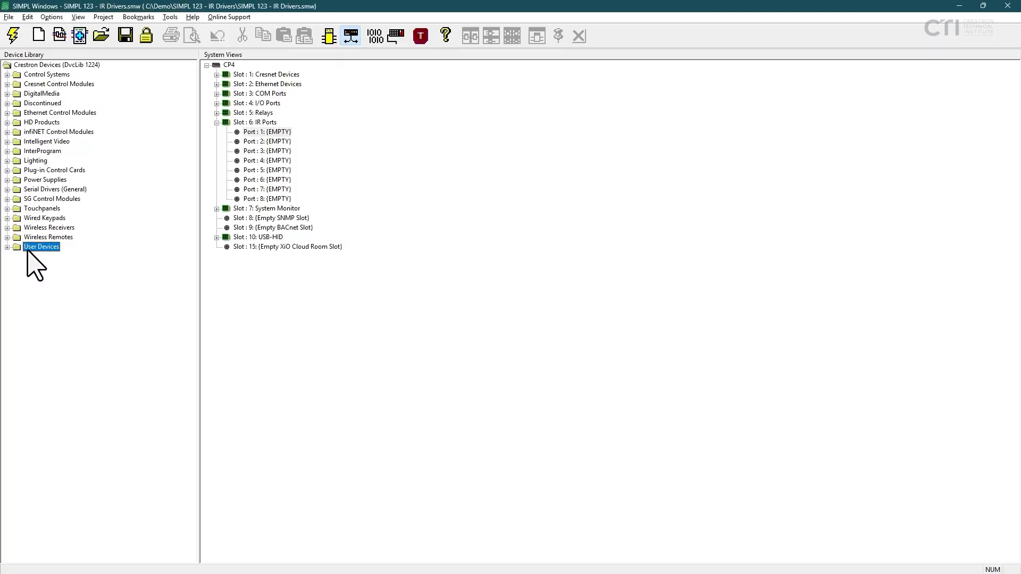
left_click(7, 247)
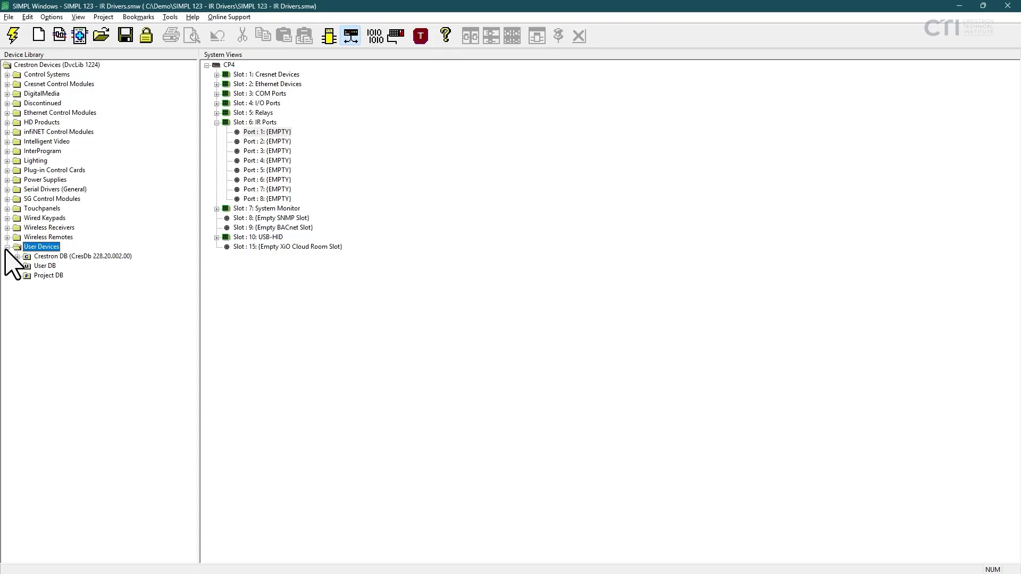
left_click(40, 257)
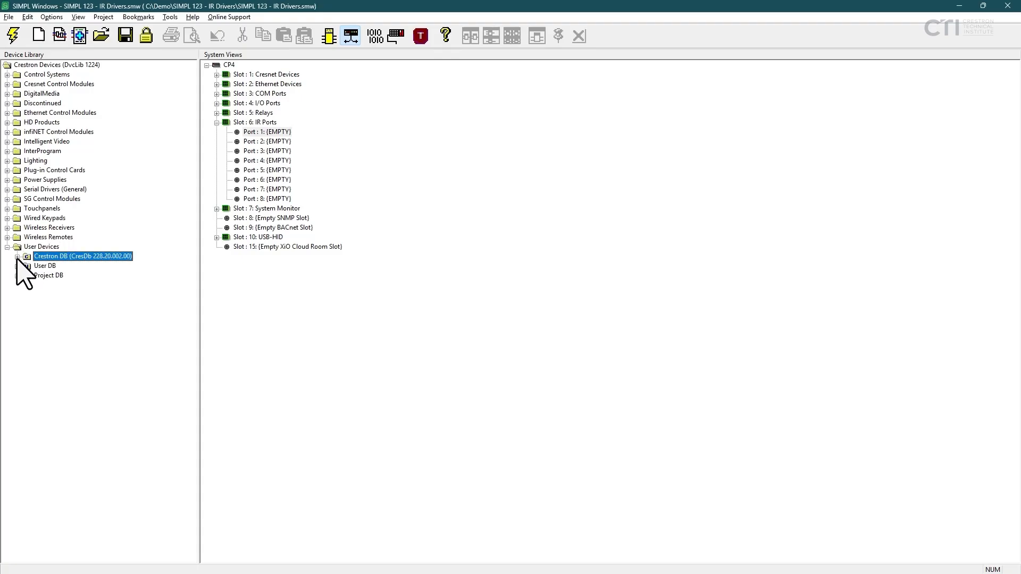
left_click(17, 257)
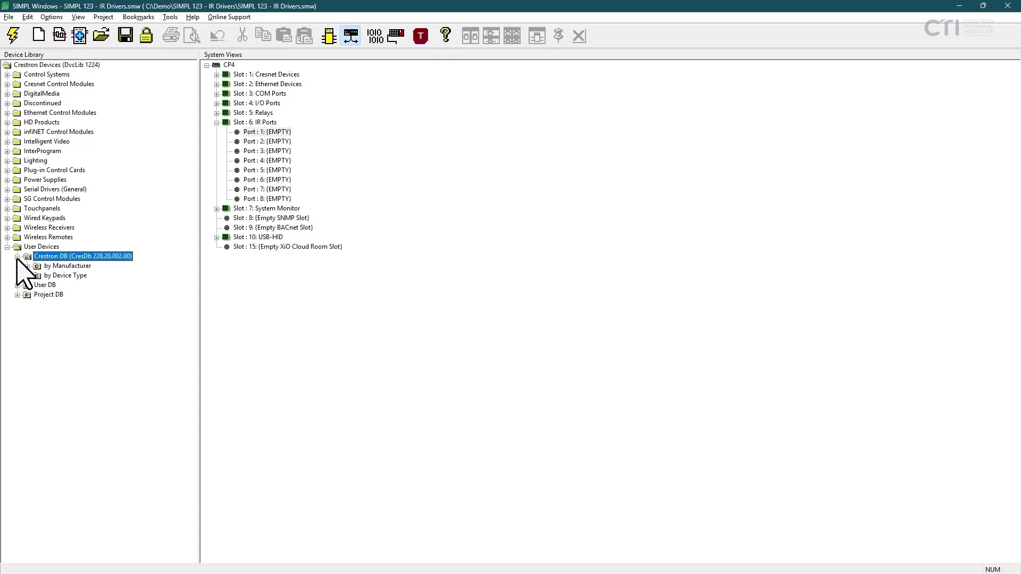
left_click(62, 267)
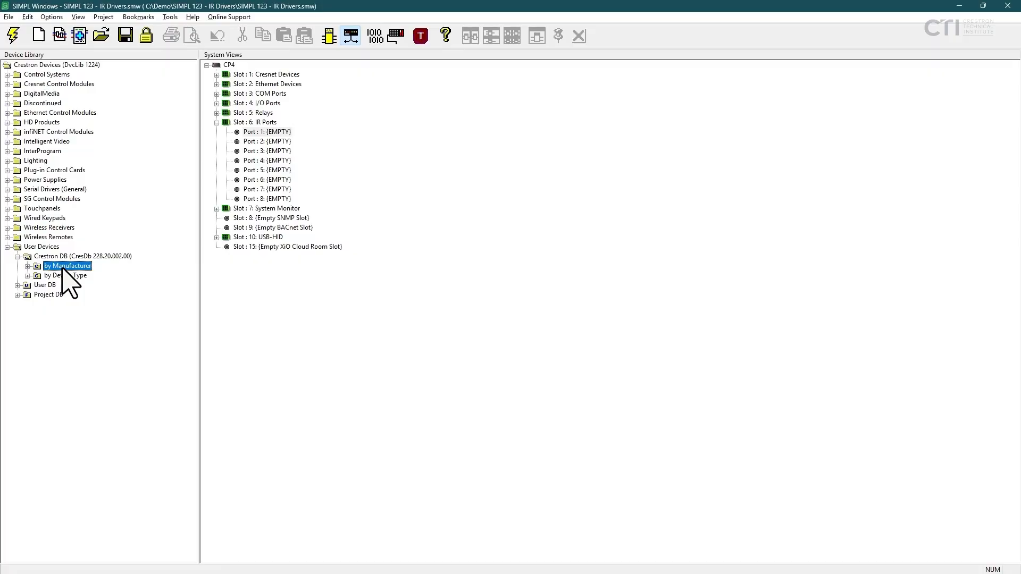
left_click(66, 276)
left_click(67, 267)
left_click(27, 267)
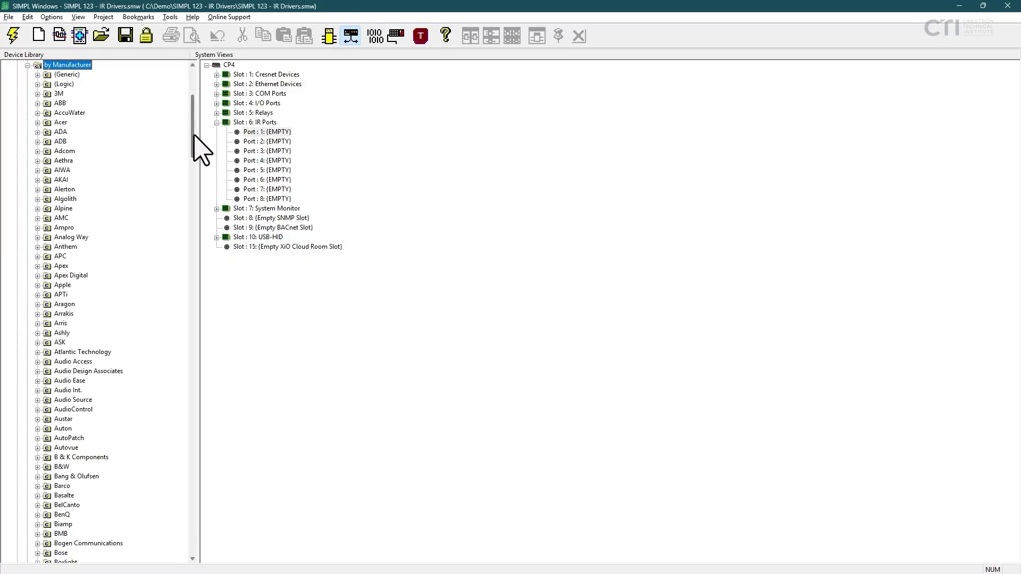
Find Sony in the manufacturer list and expand its DVD device models.
left_click_drag(193, 138, 187, 103)
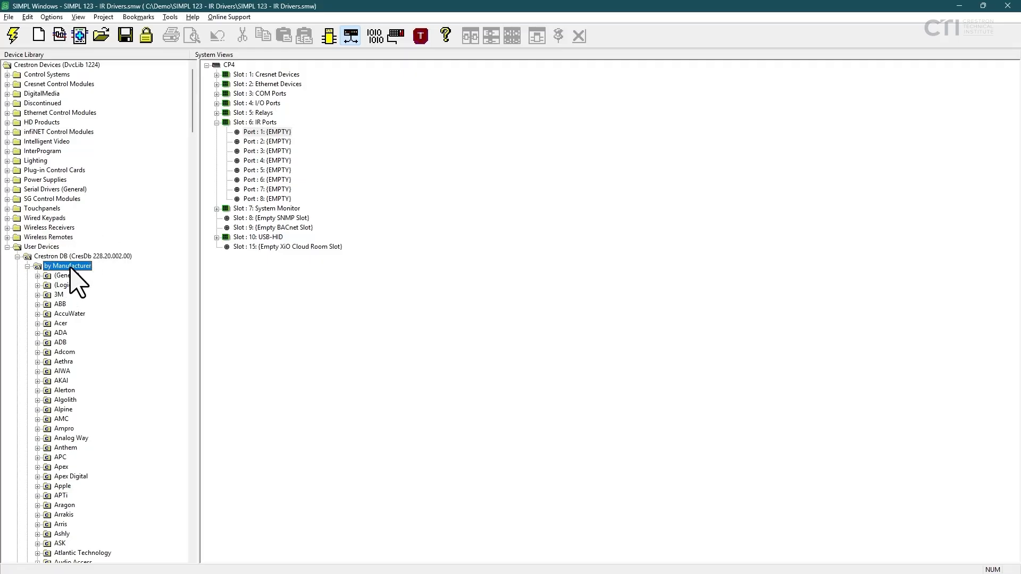
key("s")
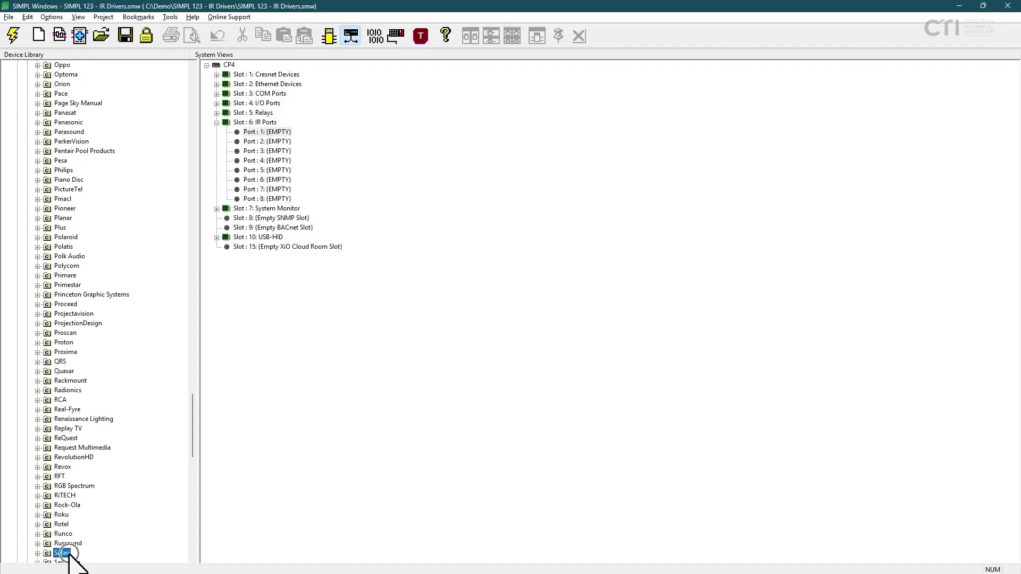
scroll(69, 545, "down", 2)
scroll(69, 546, "down", 9)
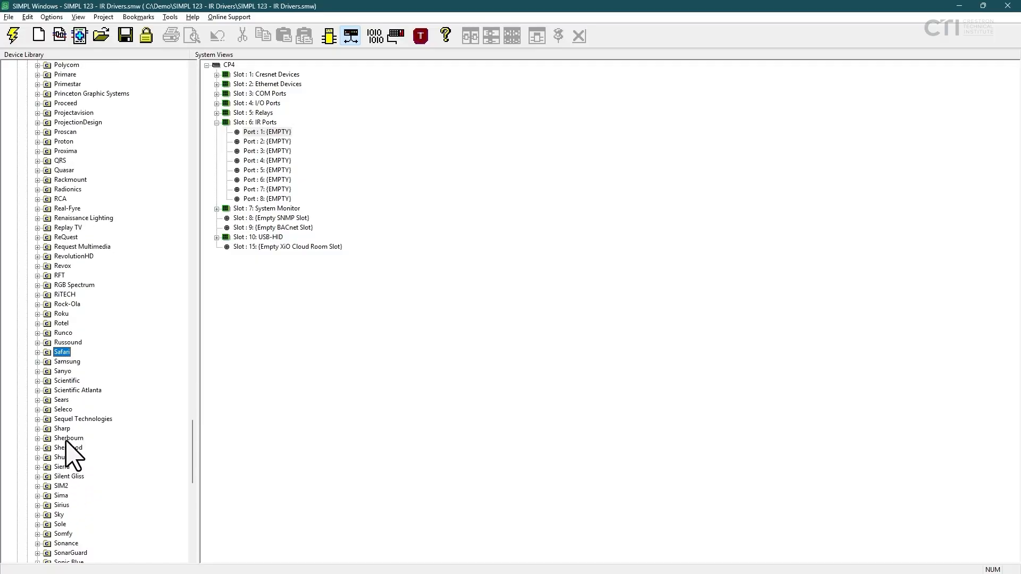
scroll(65, 422, "down", 4)
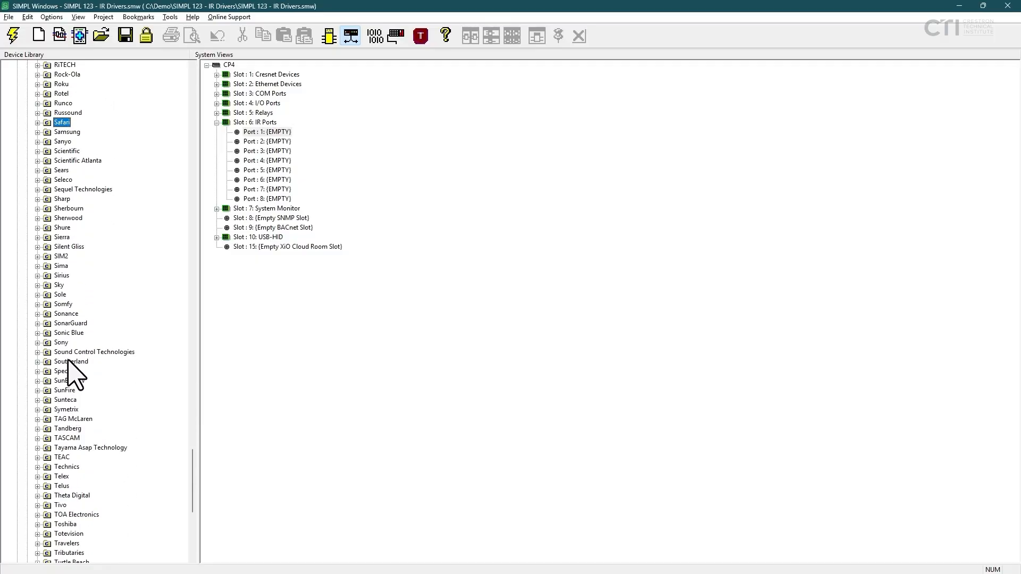
left_click(61, 343)
left_click(37, 343)
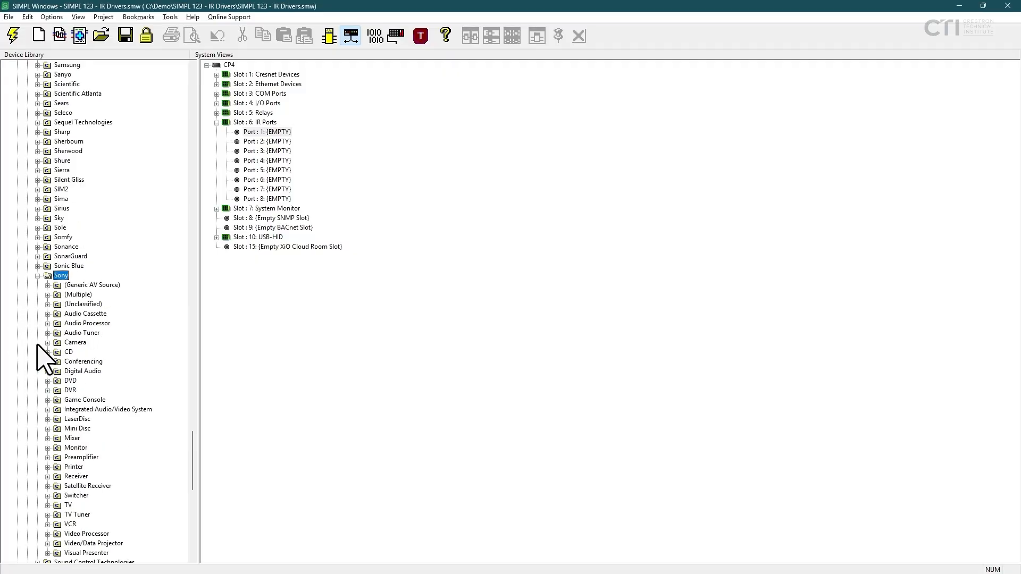
left_click(68, 381)
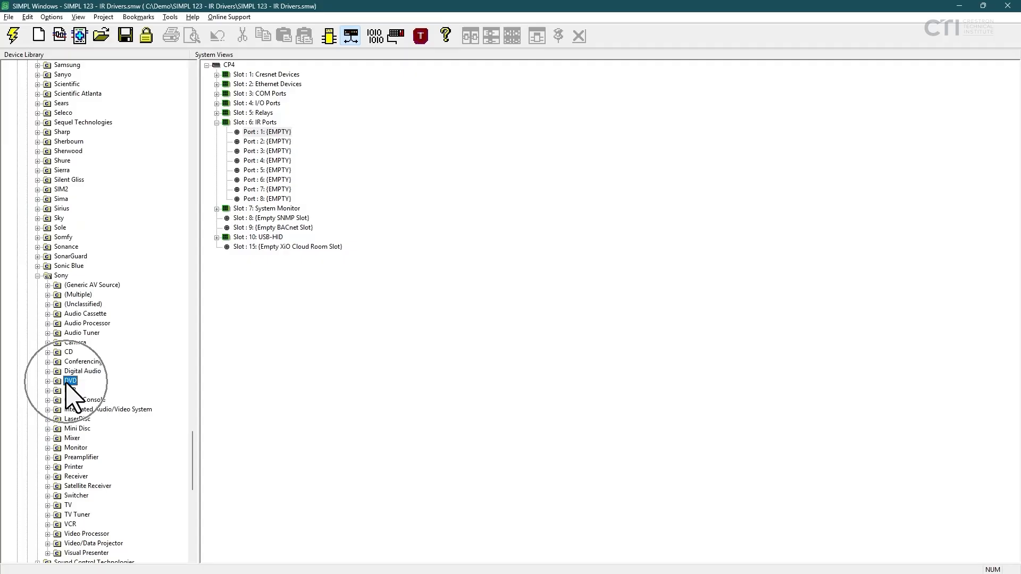
left_click(47, 381)
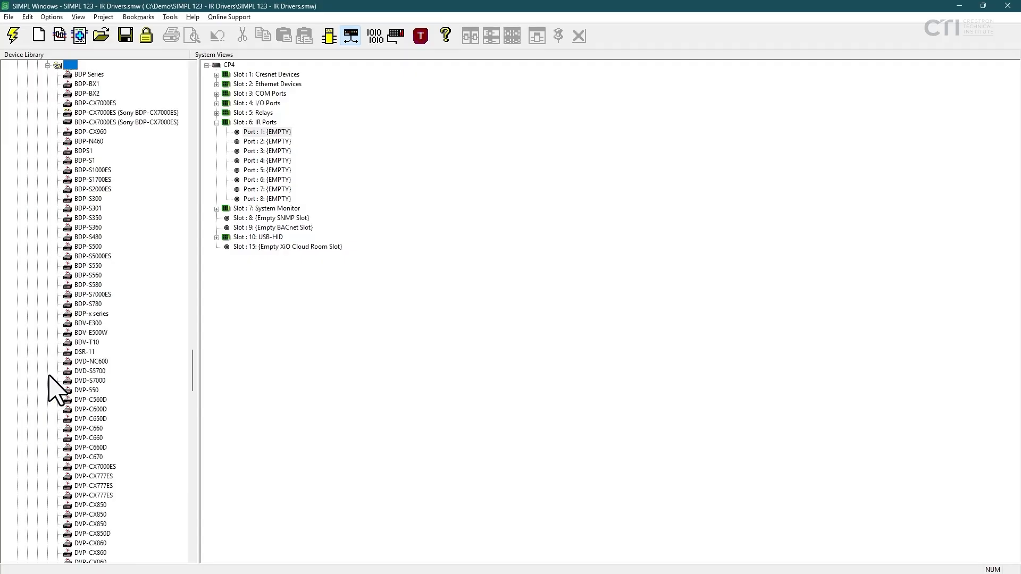
Add the Sony BDP Series driver to the system's IR Port 1 and expand that port.
left_click(89, 75)
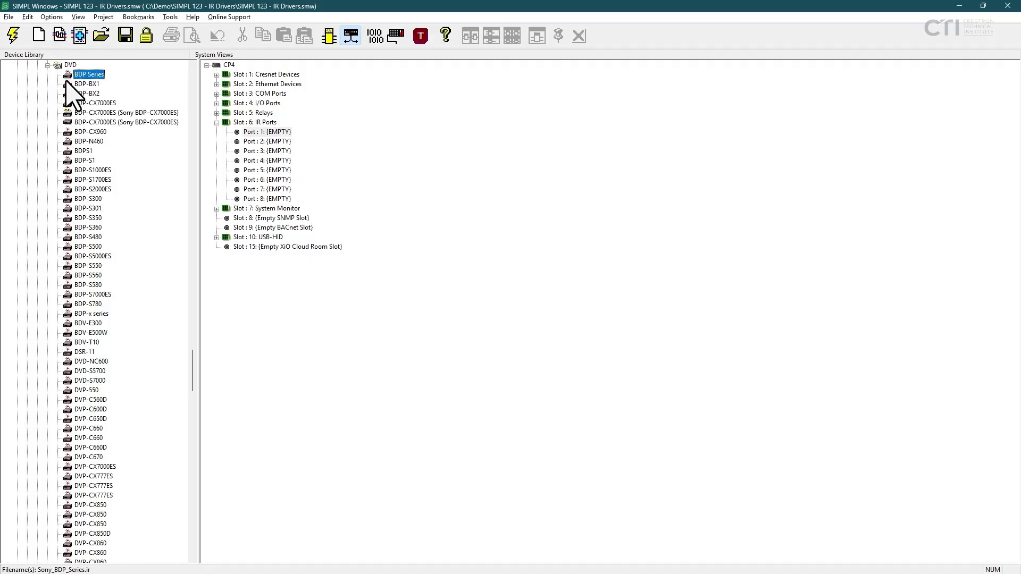
key("ctrl")
key("ctrl")
key("ctrl")
key("ctrl")
right_click(88, 74)
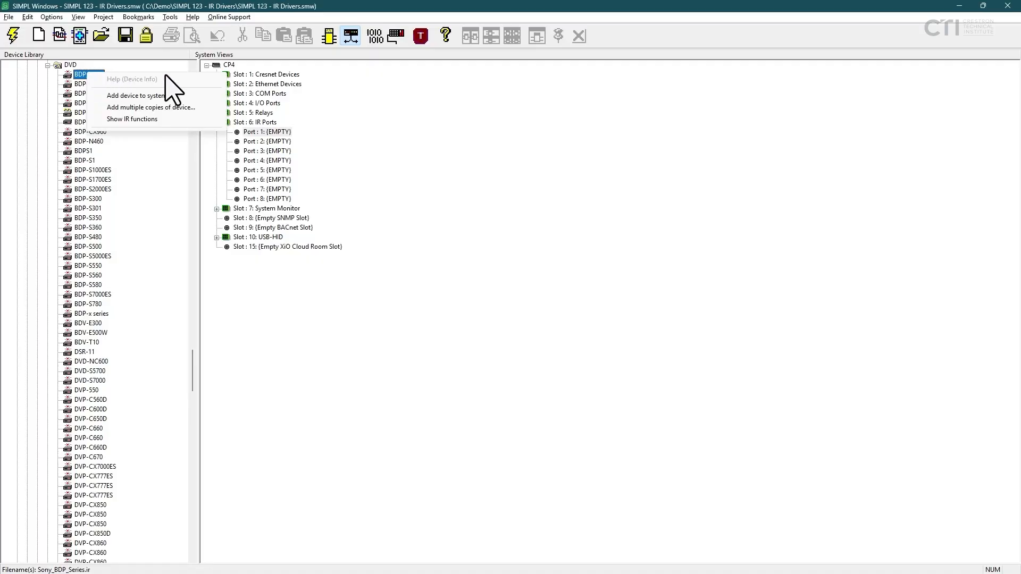
key("ctrl")
left_click(137, 96)
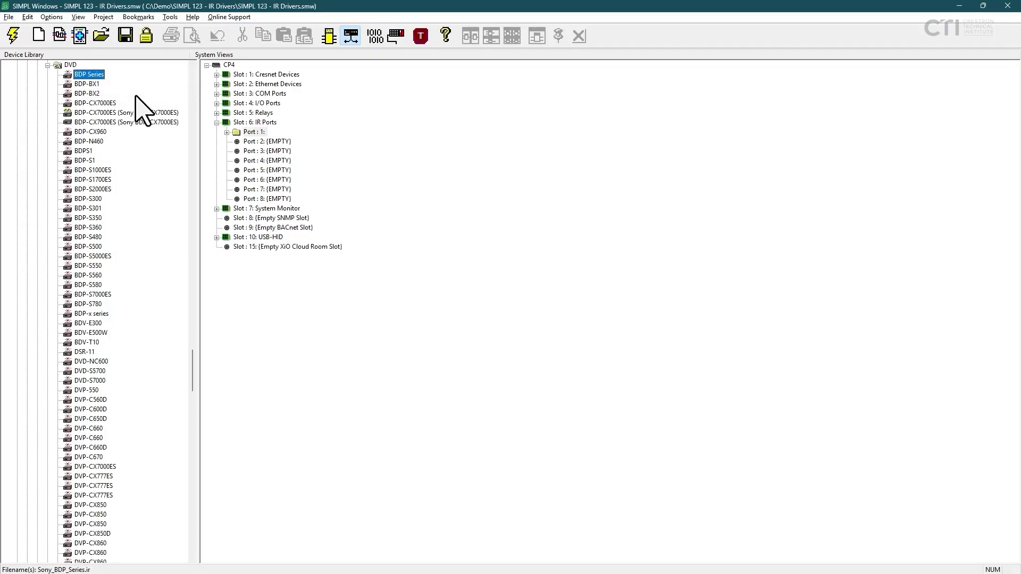
left_click(227, 132)
left_click(258, 141)
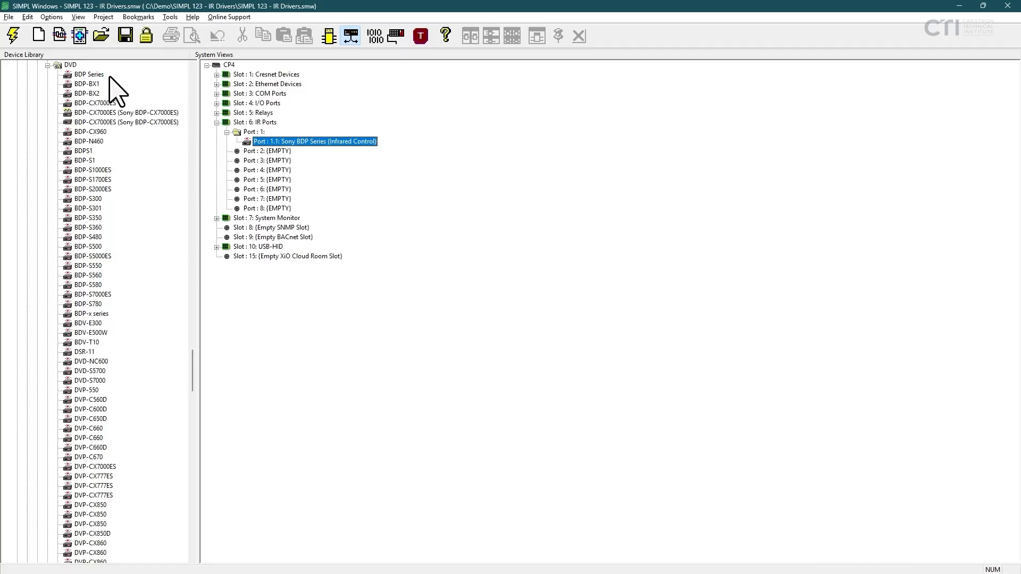
Review the full list of IR functions included in the library's BDP Series driver.
left_click(94, 76)
right_click(94, 76)
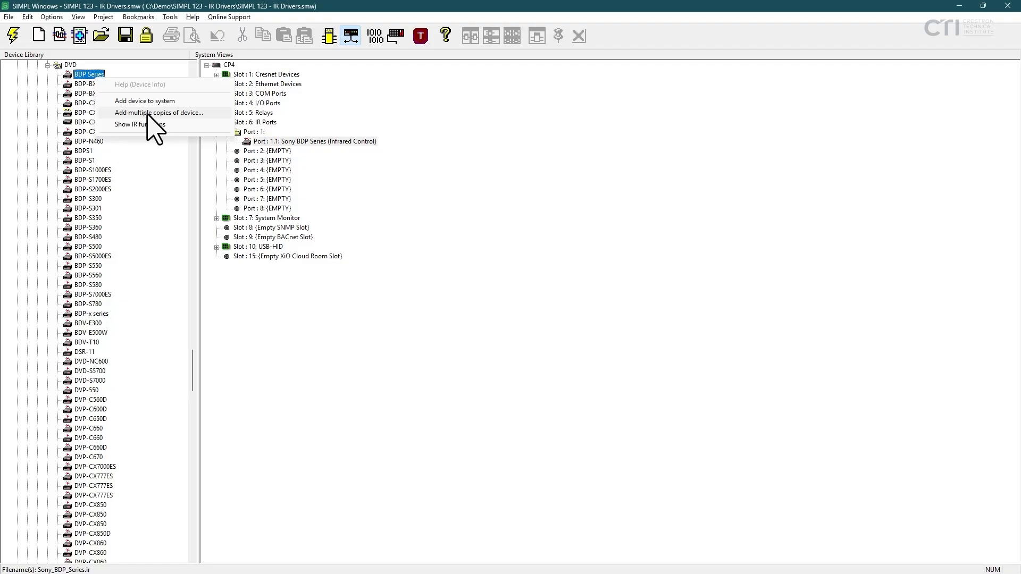
left_click(149, 127)
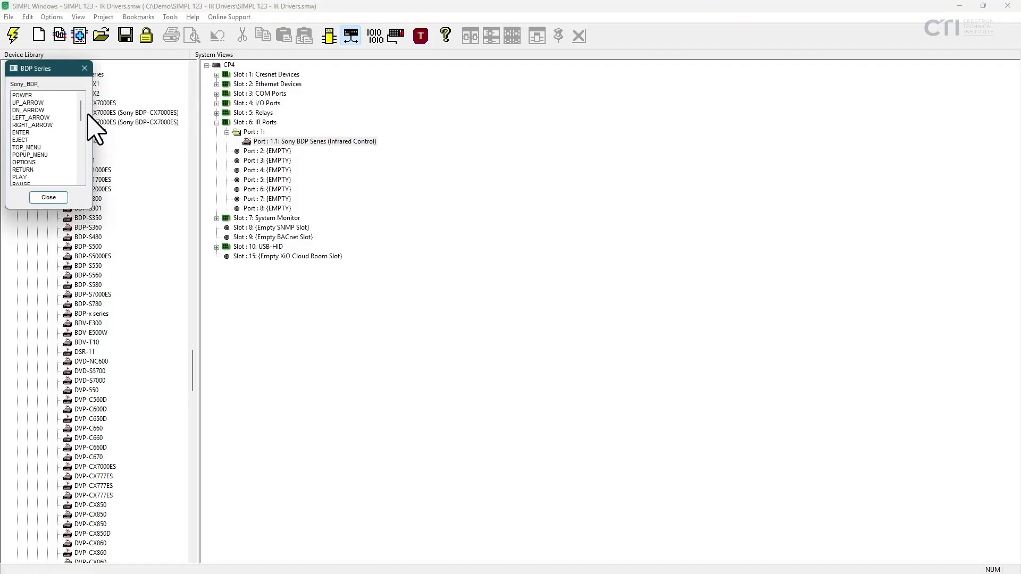
left_click_drag(81, 111, 91, 194)
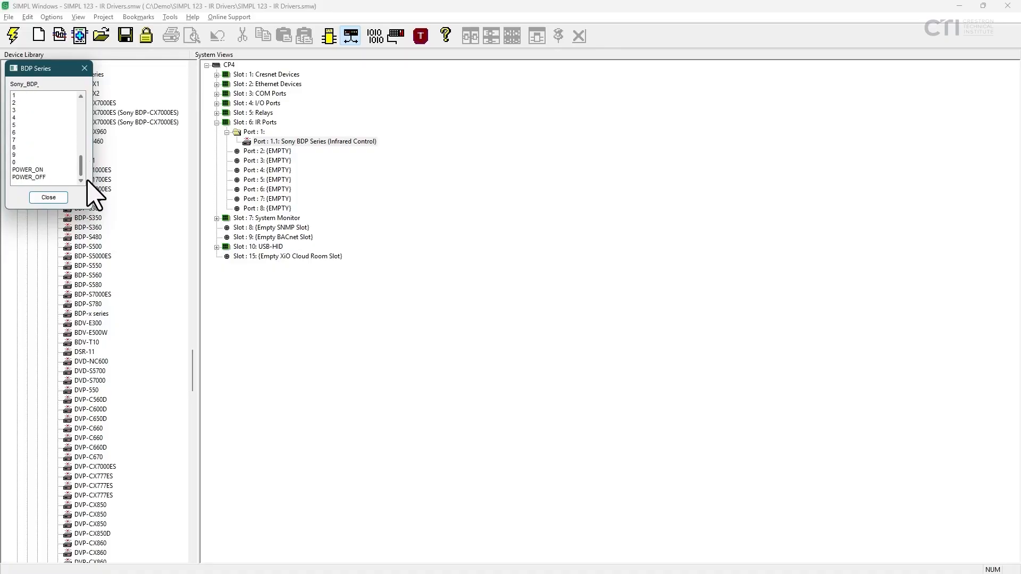
left_click(48, 198)
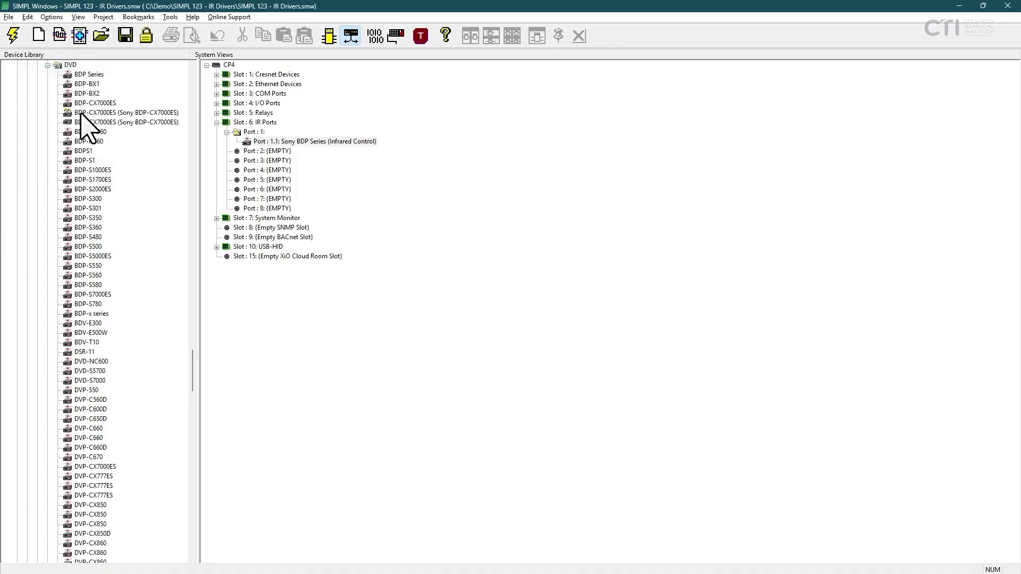
Place a second BDP Series driver on IR Port 5 and delete it again.
left_click(89, 74)
left_click_drag(80, 74, 251, 187)
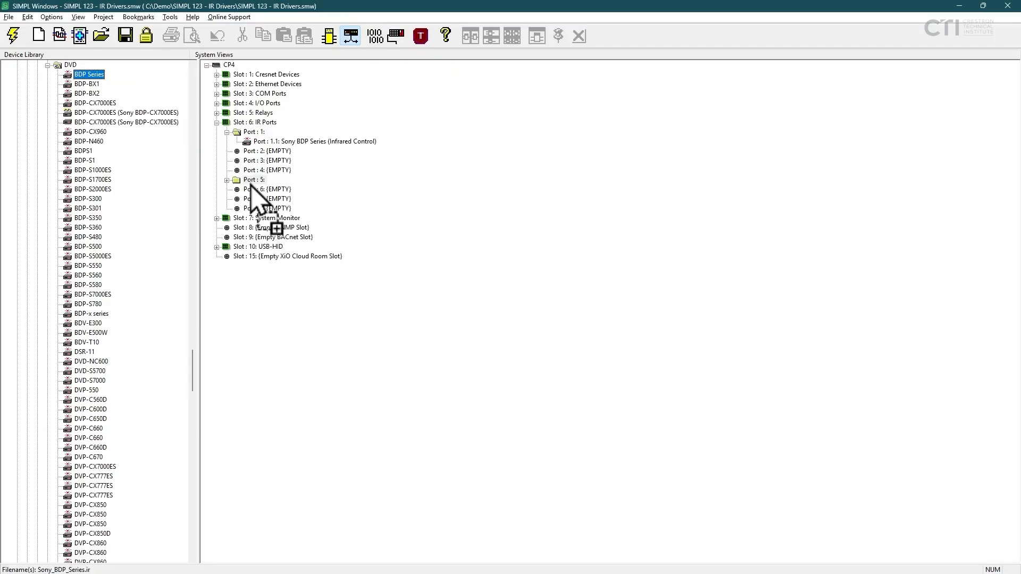
left_click(271, 189)
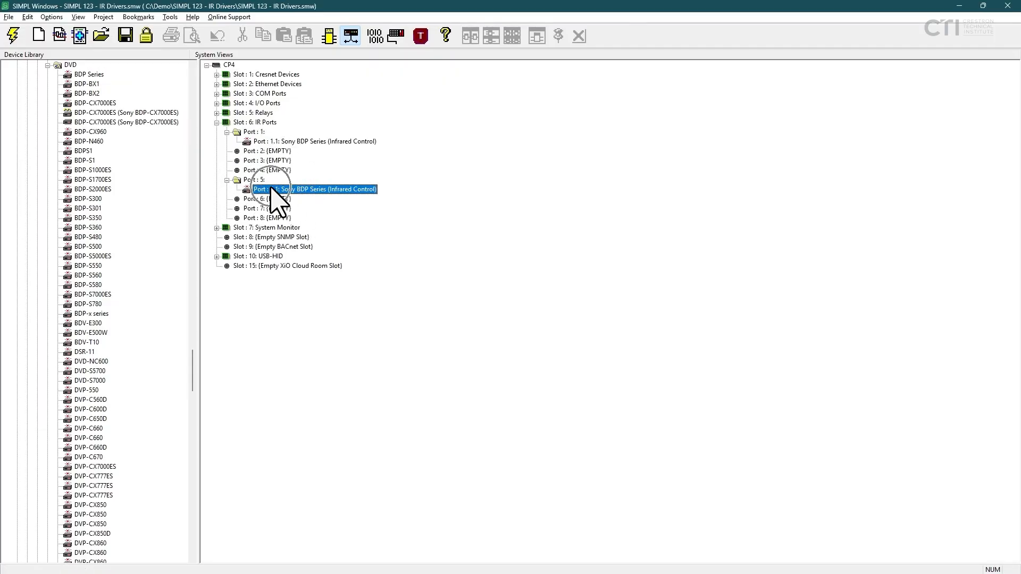
key("Delete")
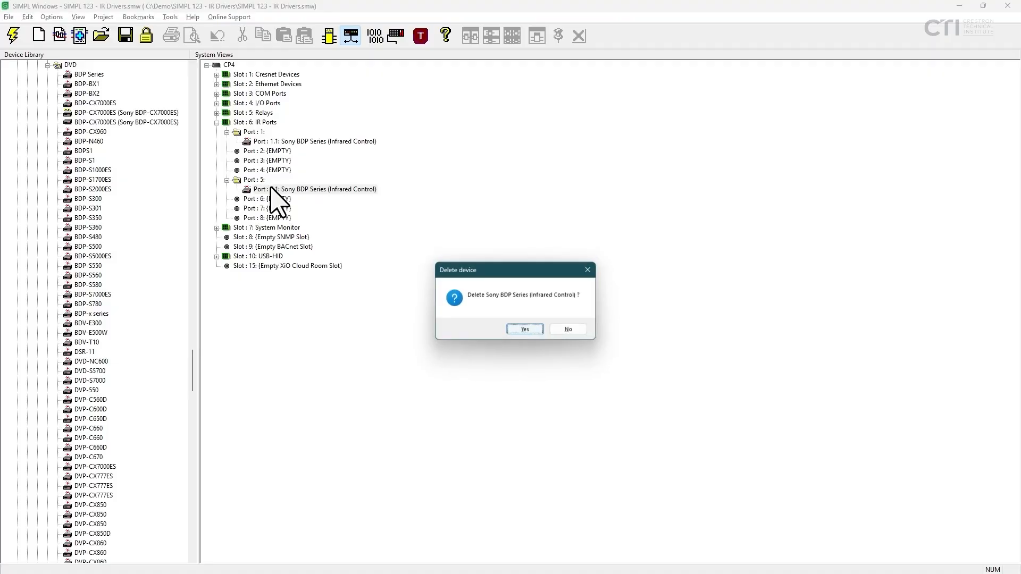
left_click(523, 328)
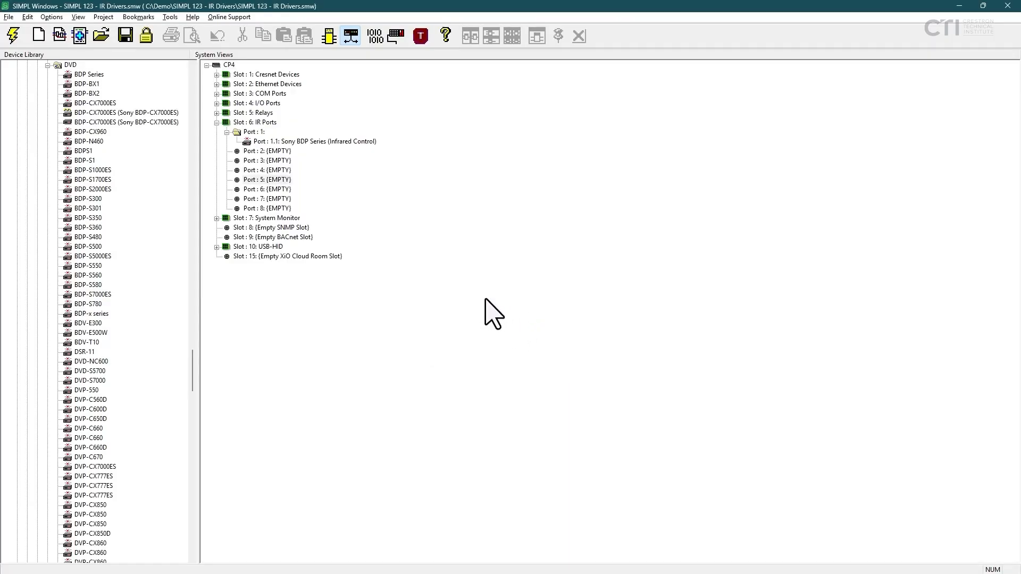
Switch to the program view and open the Sony BDP Series symbol on Port-01 of the IR slot.
left_click(329, 35)
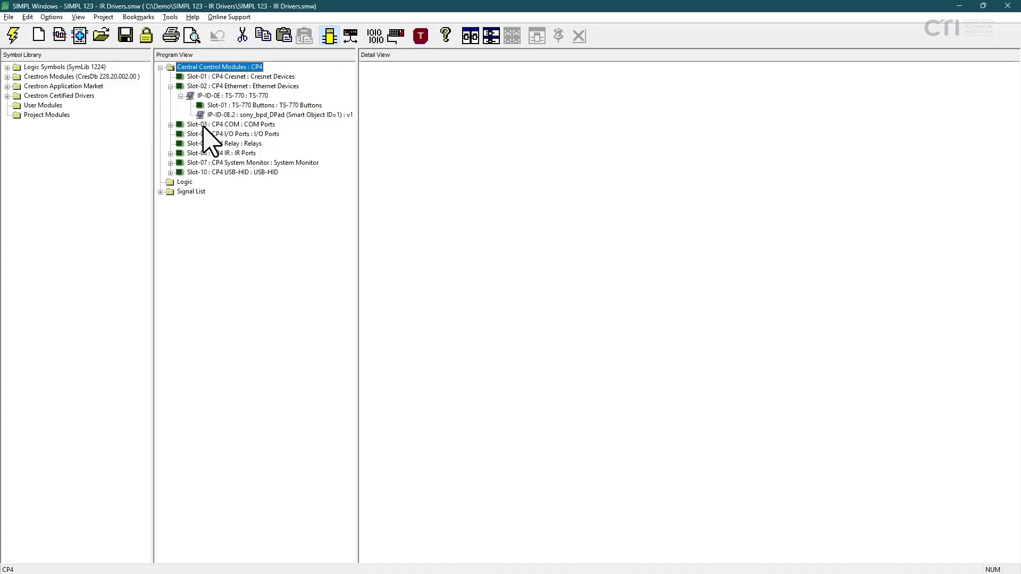
left_click(170, 153)
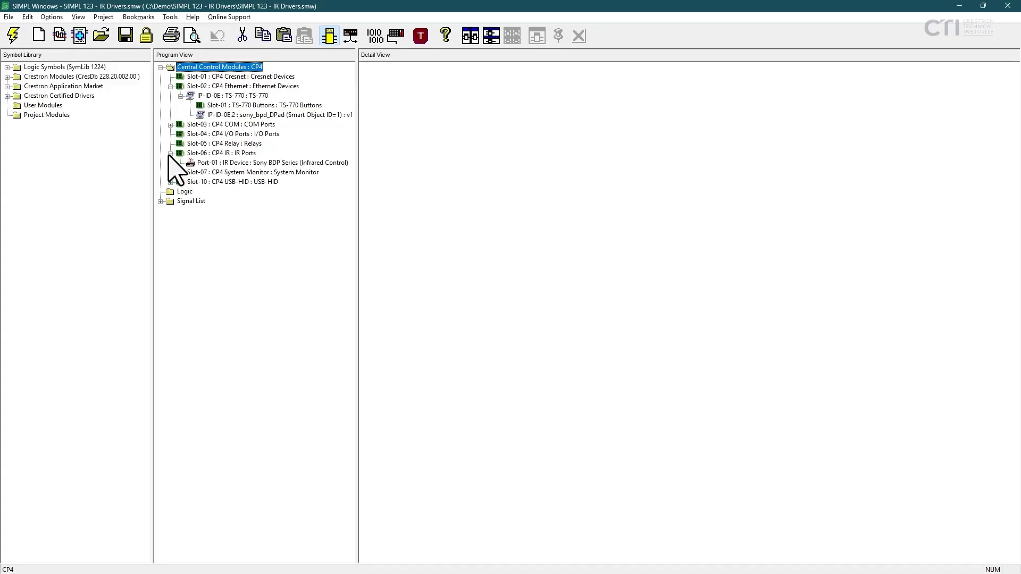
left_click(217, 164)
key("ctrl")
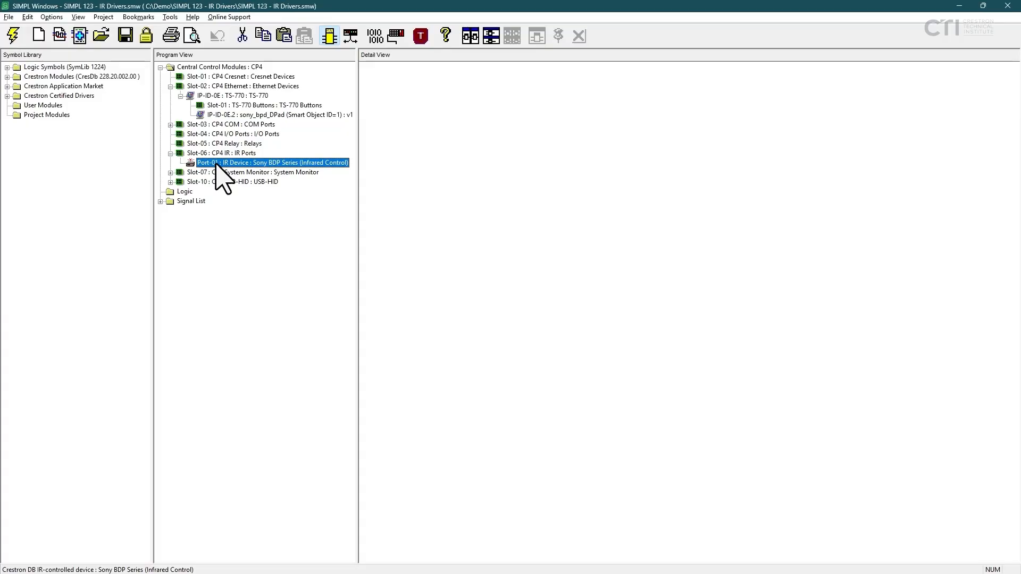
double_click(258, 163)
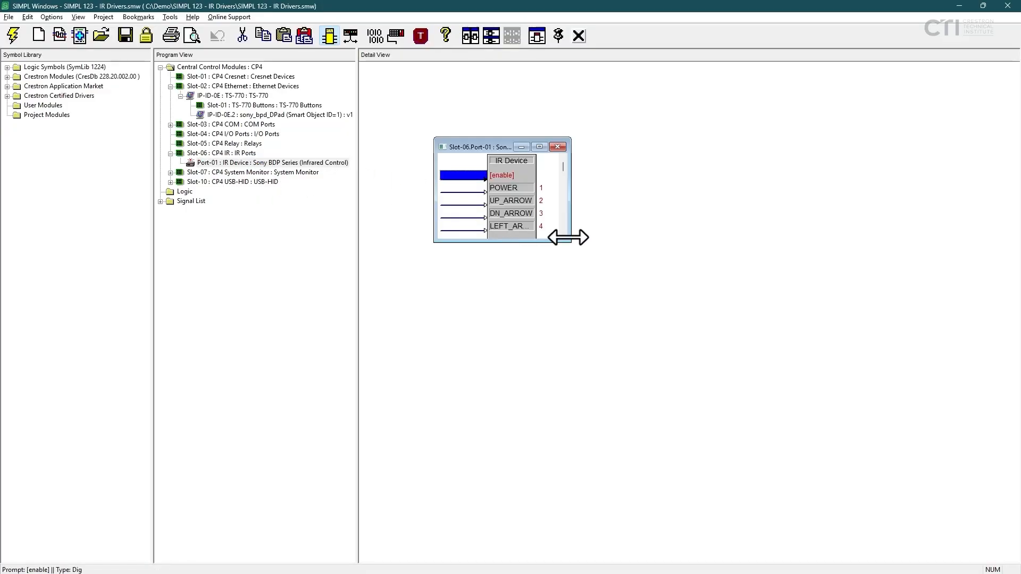
Enlarge the IR Device symbol's window, place it along the right edge of the Detail View, and inspect its function inputs.
left_click_drag(569, 241, 737, 520)
left_click_drag(573, 150, 853, 77)
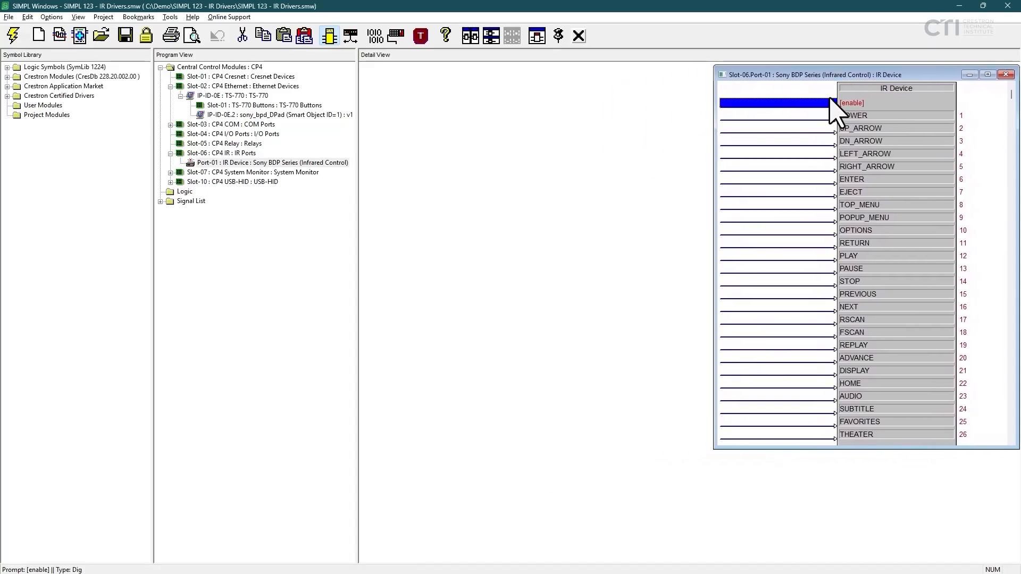
left_click(775, 167)
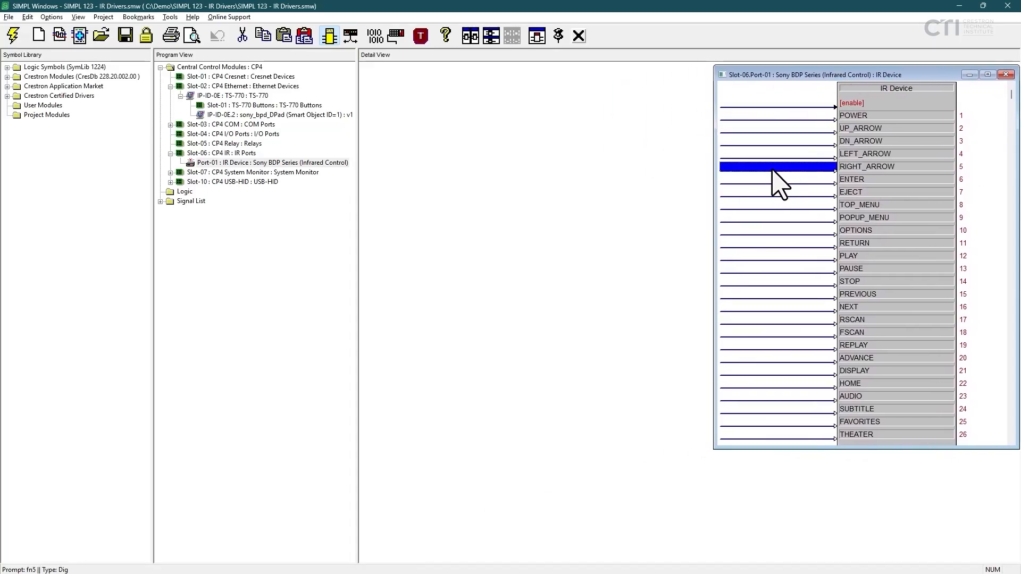
left_click(766, 231)
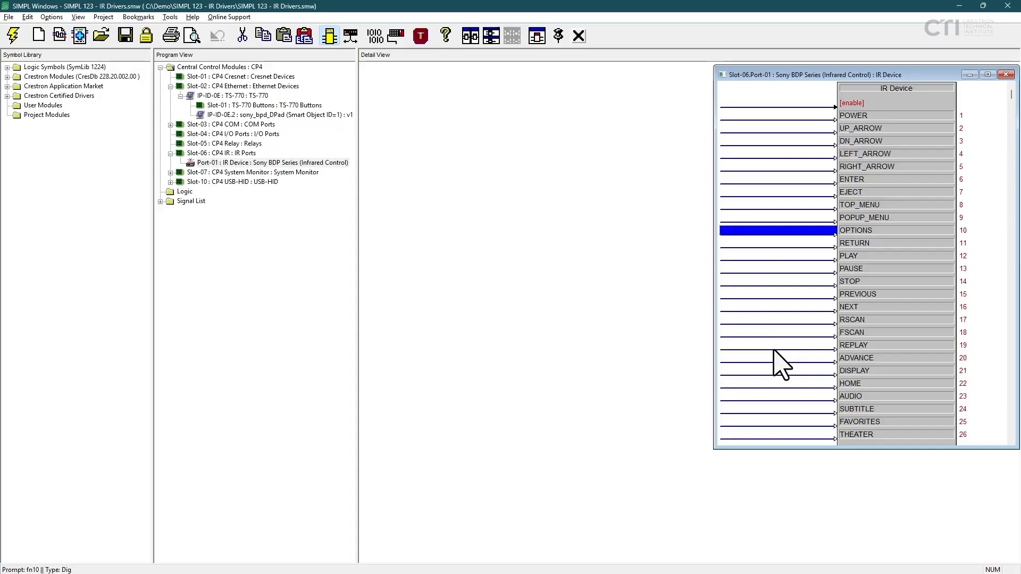
left_click(774, 371)
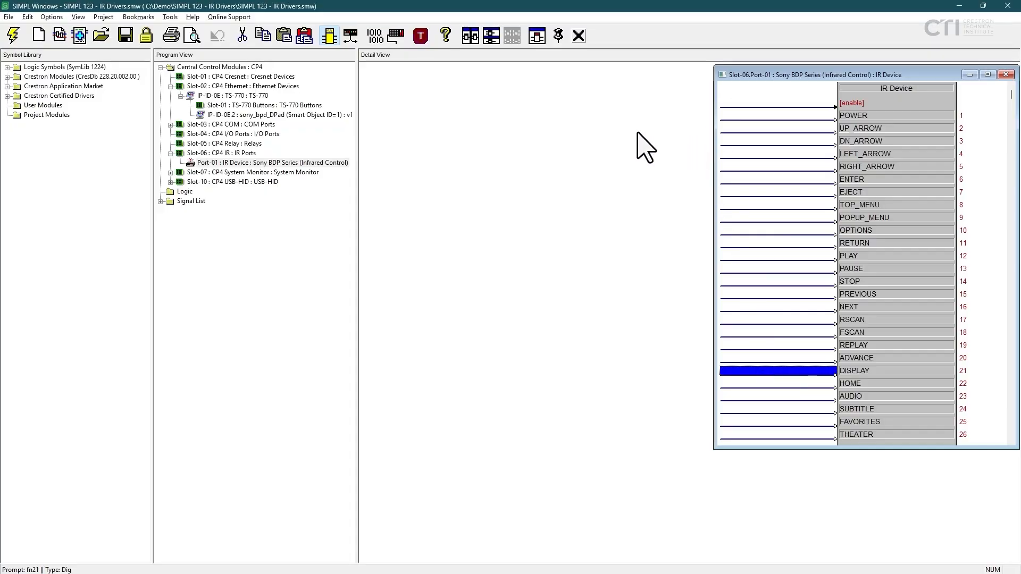
Open the TS-770 touchpanel symbol, enlarge its window to show the sony_bdp press signals, and place it in the Detail View's upper-left corner.
double_click(237, 97)
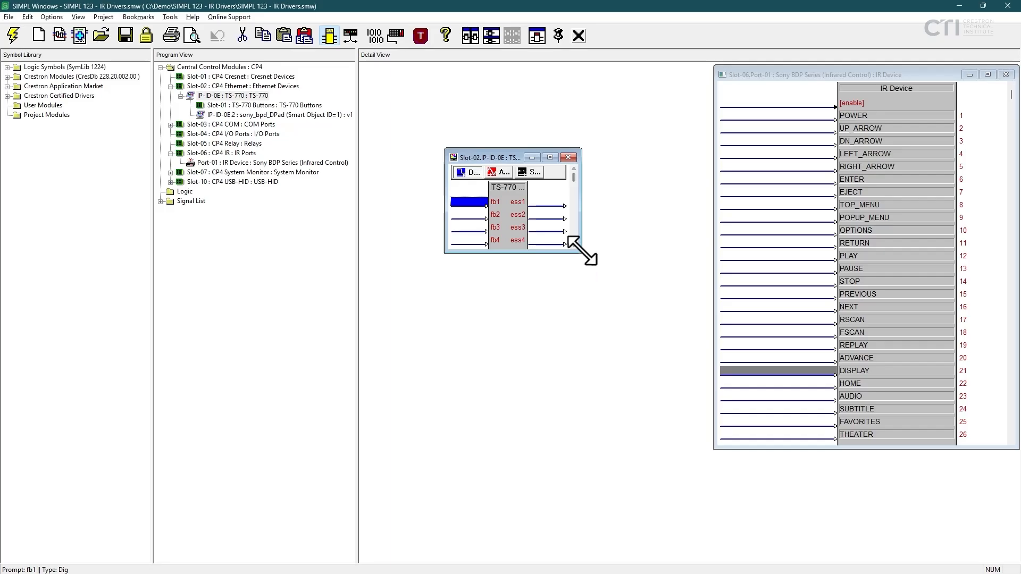
left_click_drag(582, 250, 684, 374)
scroll(585, 288, "down", 1)
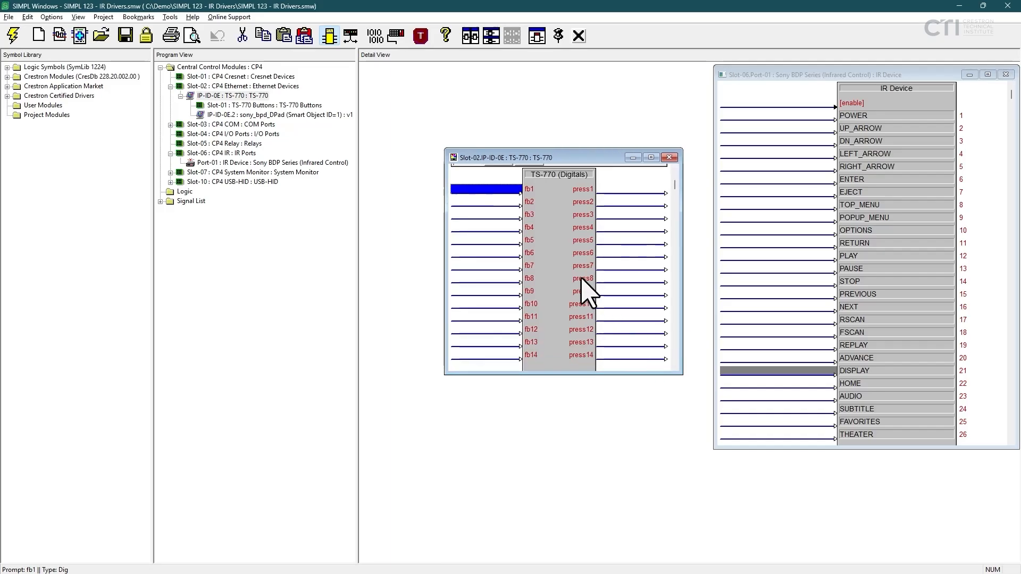
scroll(585, 289, "down", 4)
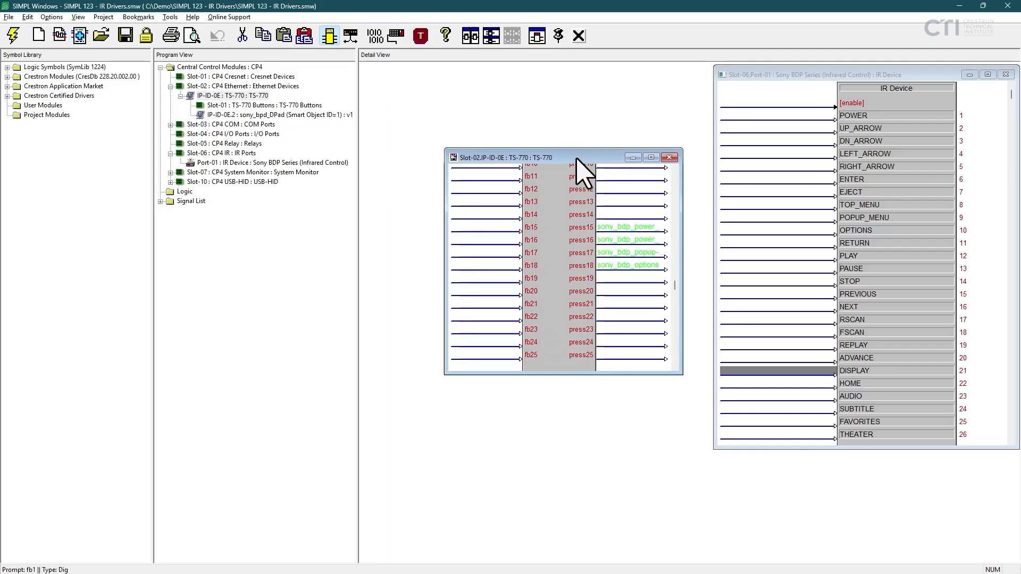
left_click_drag(576, 158, 496, 80)
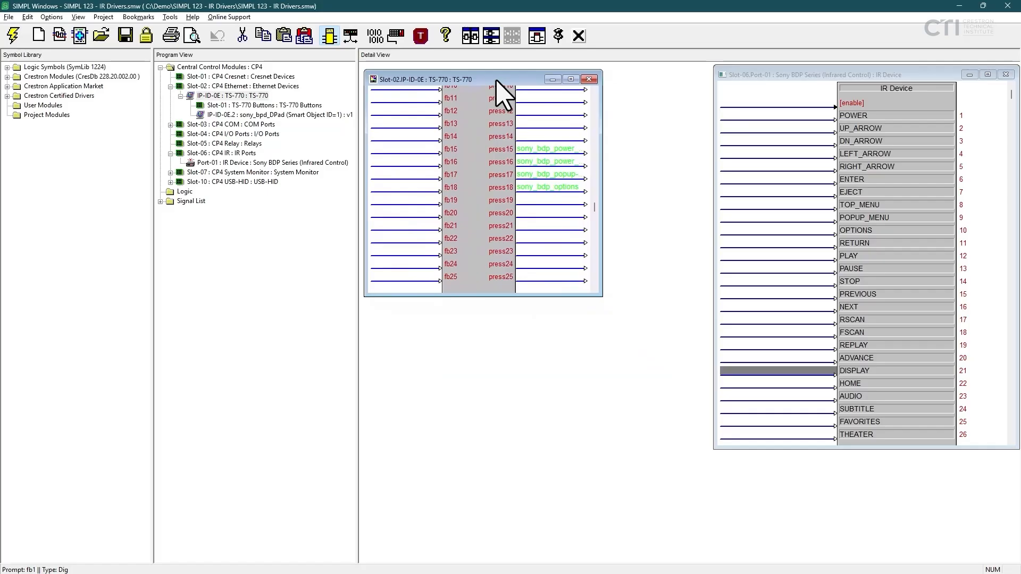
Open the sony_bpd_DPad smart object symbol, place it below the TS-770 symbol, and enlarge it until its signal names are fully readable.
double_click(262, 116)
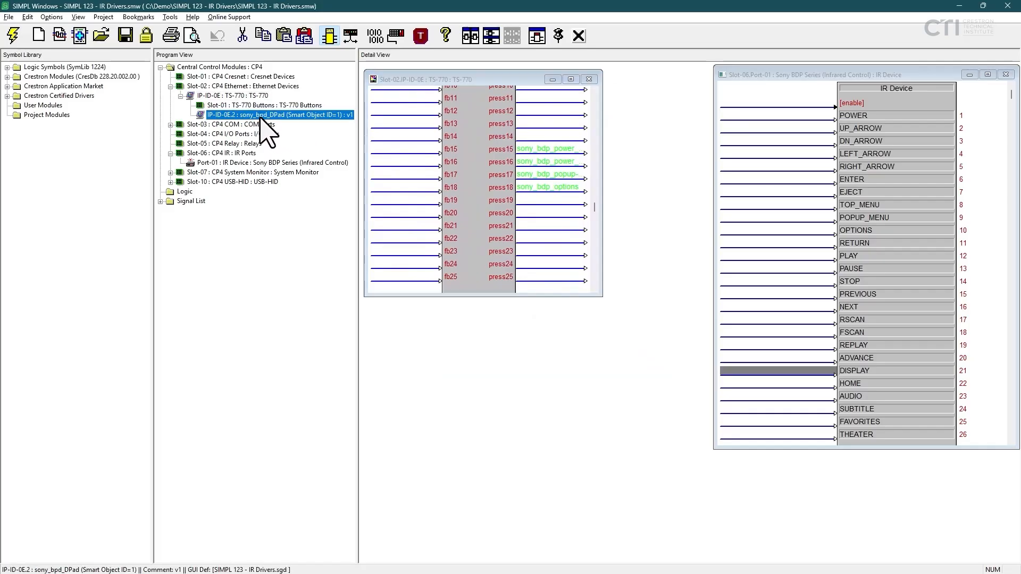
left_click_drag(479, 168, 391, 316)
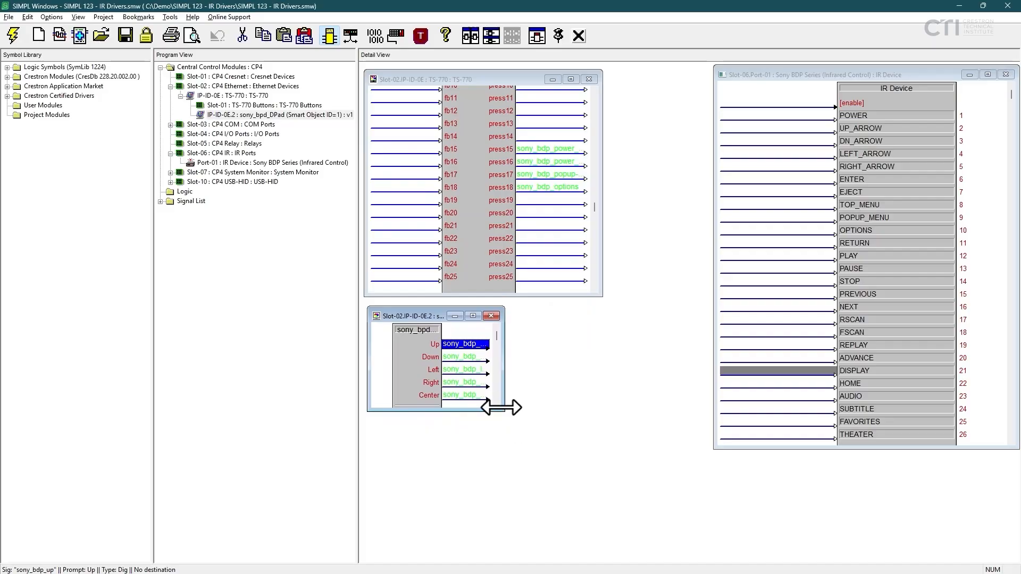
left_click_drag(503, 411, 656, 454)
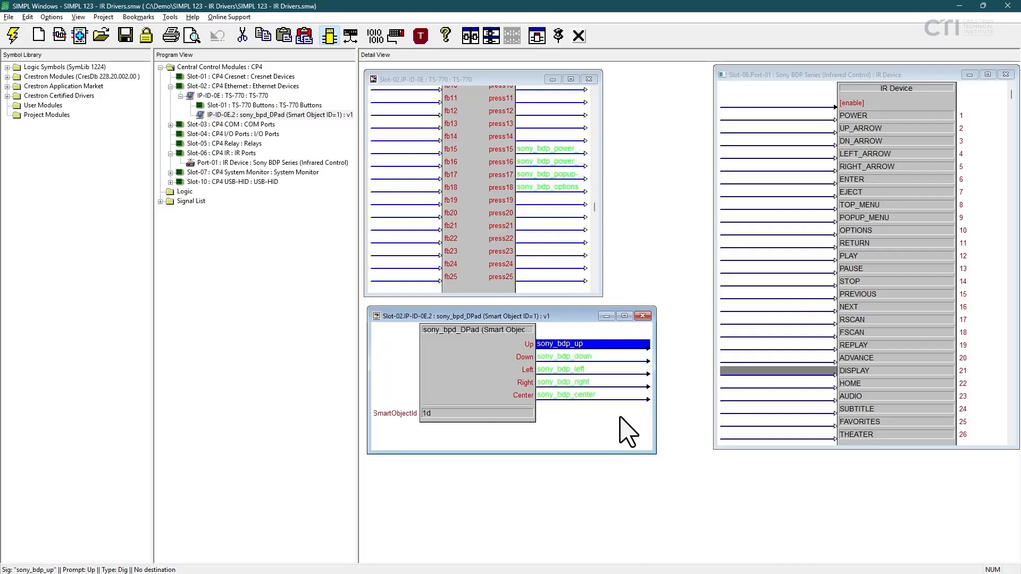
Connect the TS-770's sony_bdp_power_on and sony_bdp_power_off signals to the IR Device's POWER_ON and POWER_OFF inputs.
left_click(549, 148)
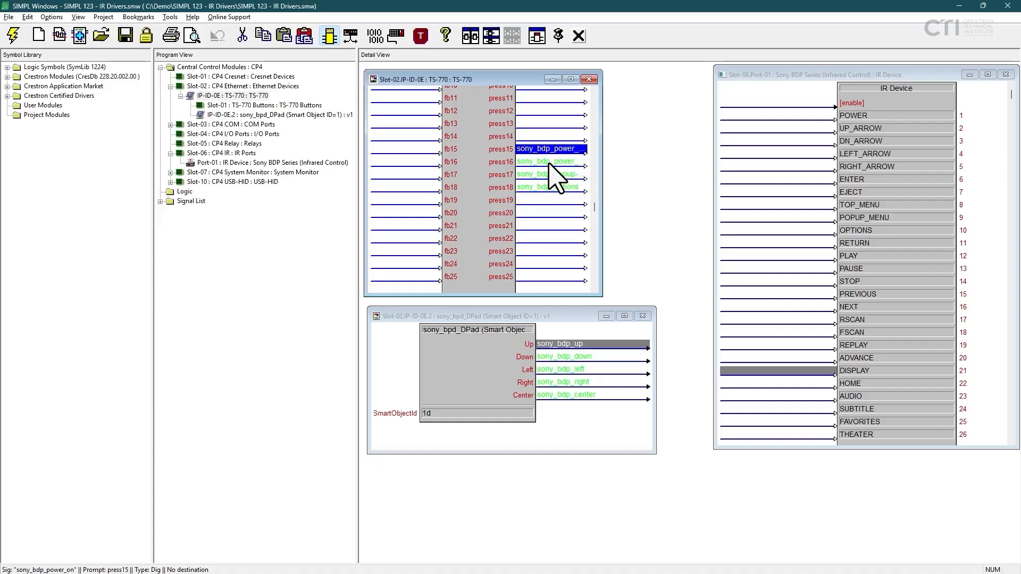
left_click(551, 162, "ctrl")
scroll(786, 314, "down", 2)
scroll(792, 327, "down", 7)
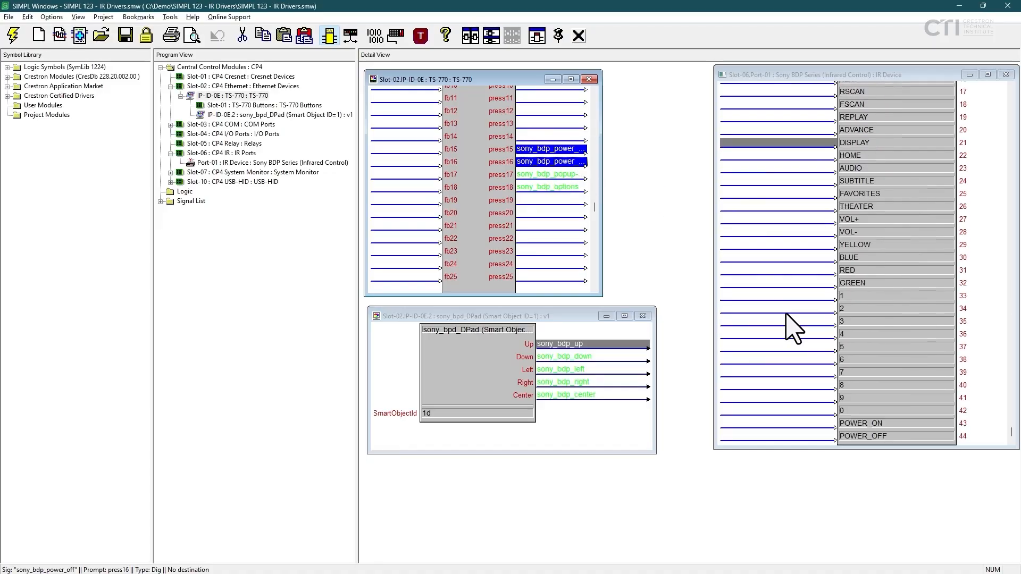
left_click_drag(566, 150, 813, 420)
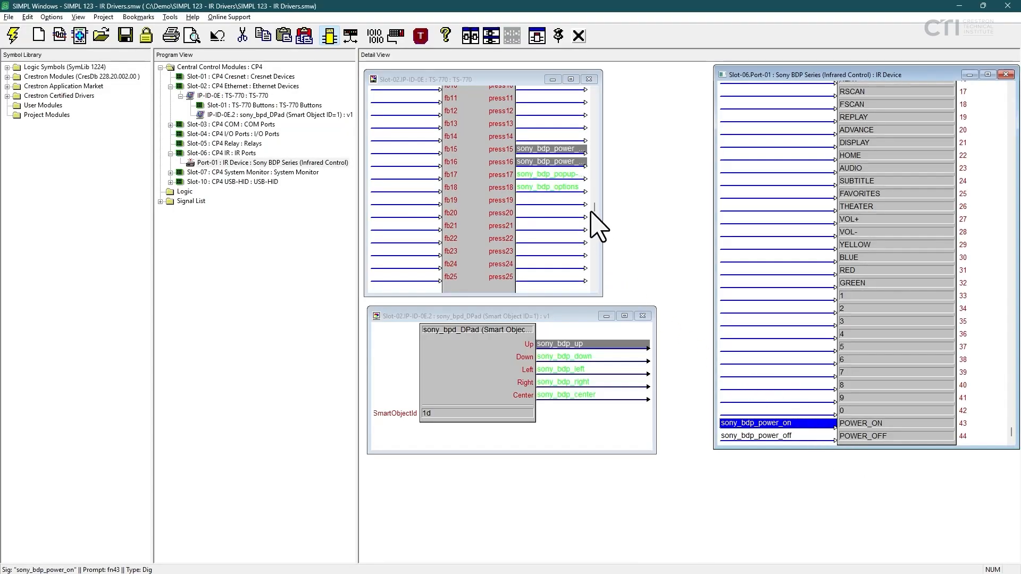
Connect the TS-770's sony_bdp_popup-menu signal on press17 to the IR Device's POPUP_MENU input.
left_click(560, 175)
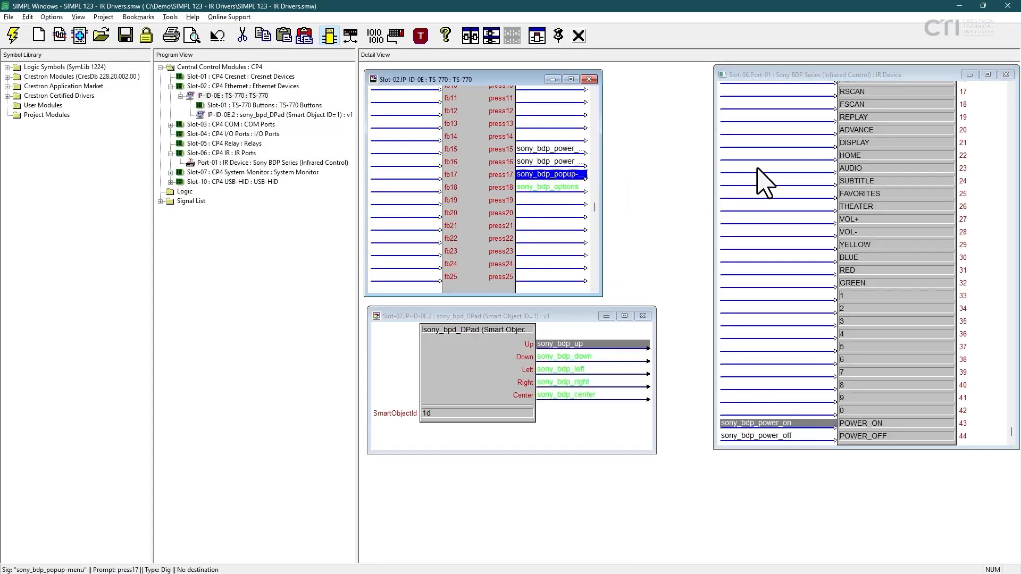
scroll(762, 181, "up", 2)
scroll(758, 170, "up", 4)
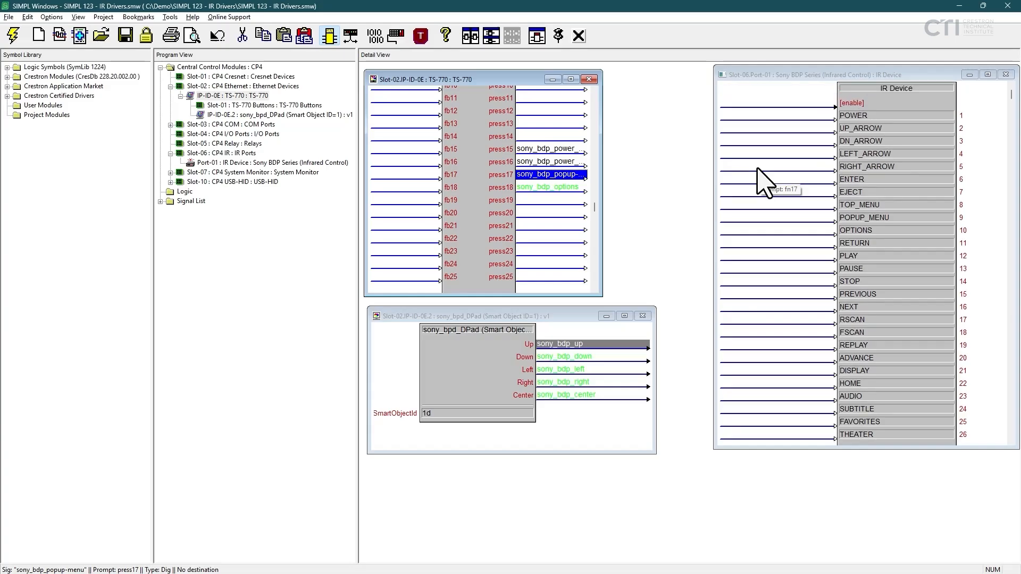